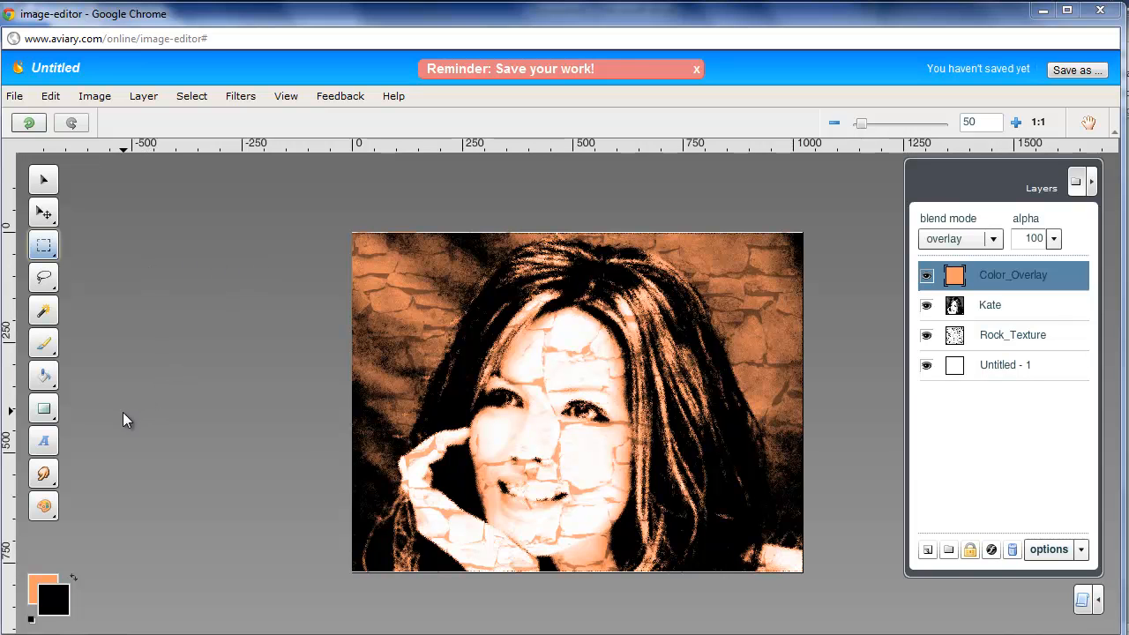
- Add the text KATE in white Stencil, size 127, over the forehead area of the portrait
{"action": "left_click", "coordinate": [46, 446]}
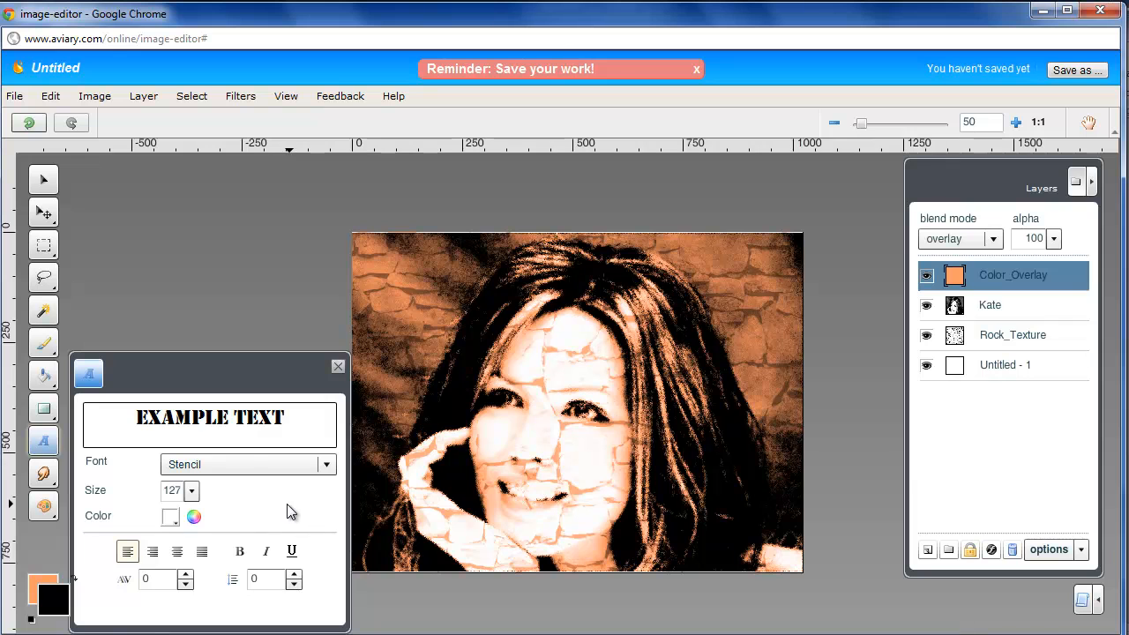
{"action": "left_click", "coordinate": [171, 517]}
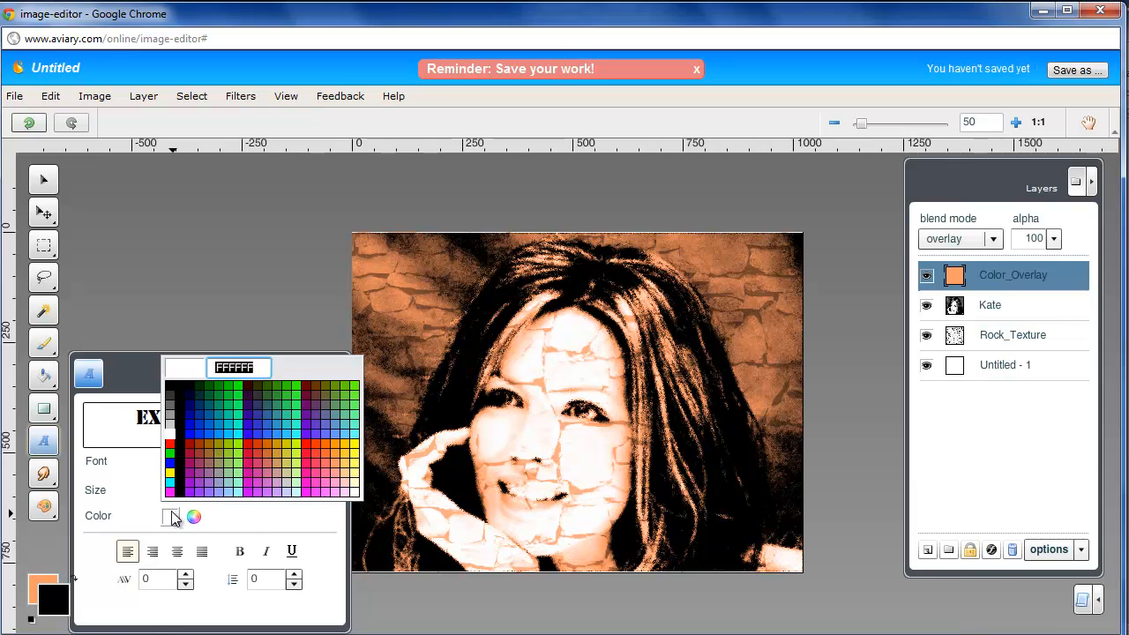
{"action": "left_click", "coordinate": [170, 433]}
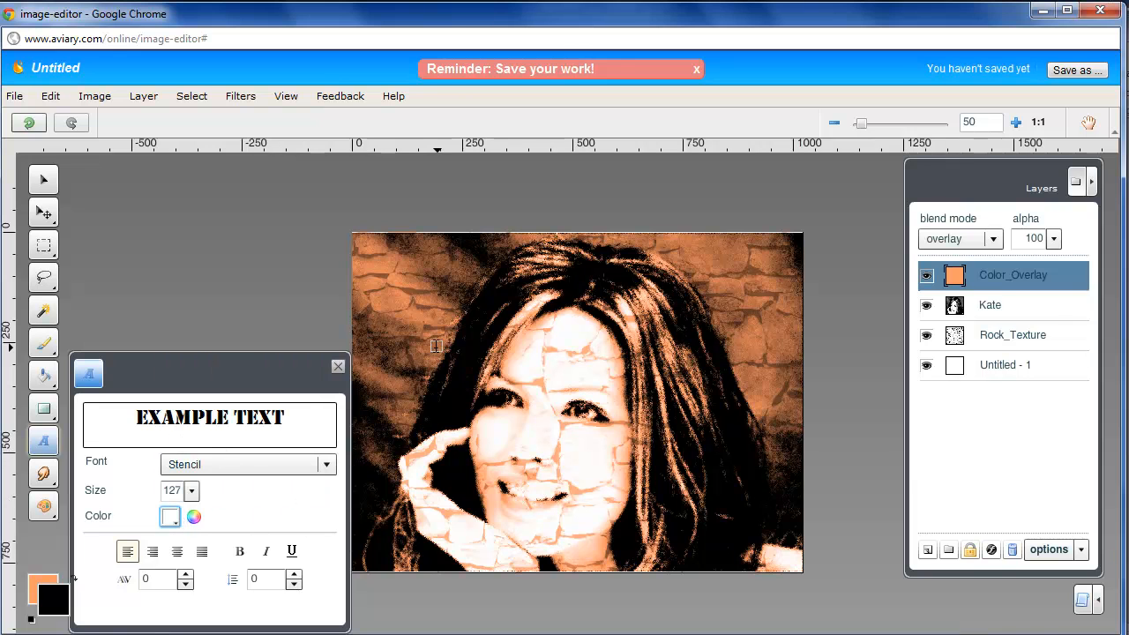
{"action": "left_click", "coordinate": [421, 321]}
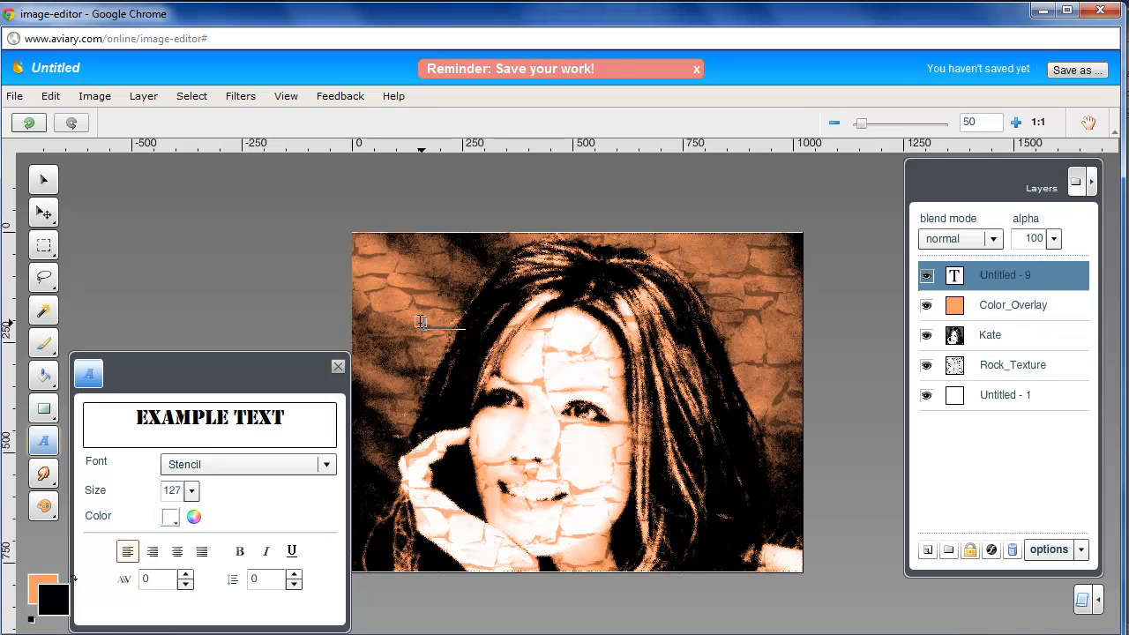
{"action": "type", "text": "KATE"}
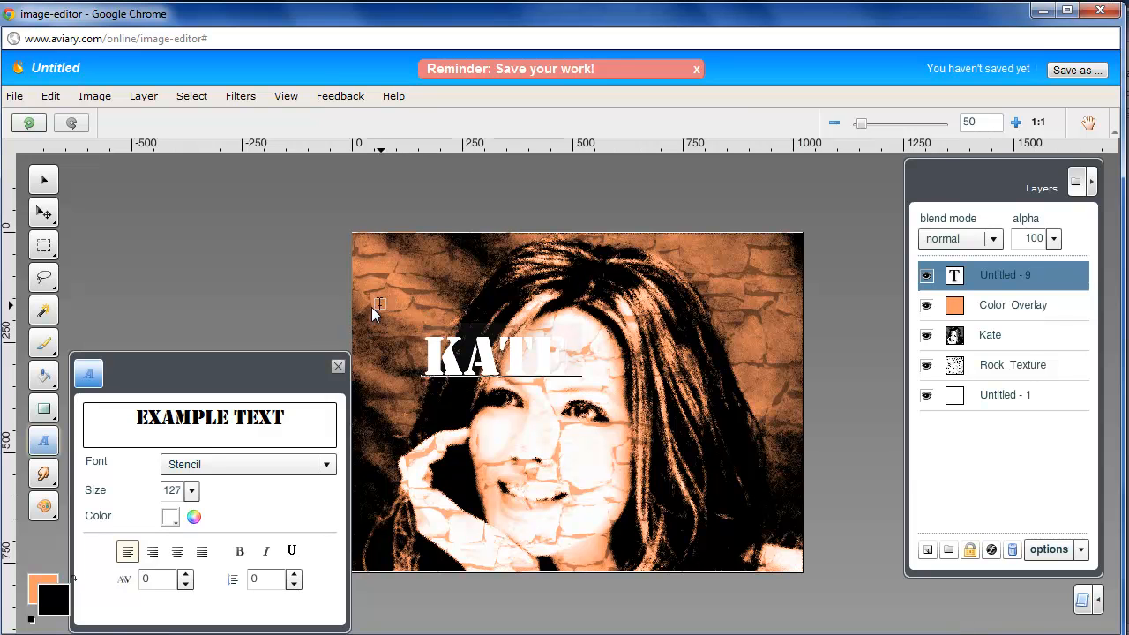
{"action": "left_click", "coordinate": [339, 367]}
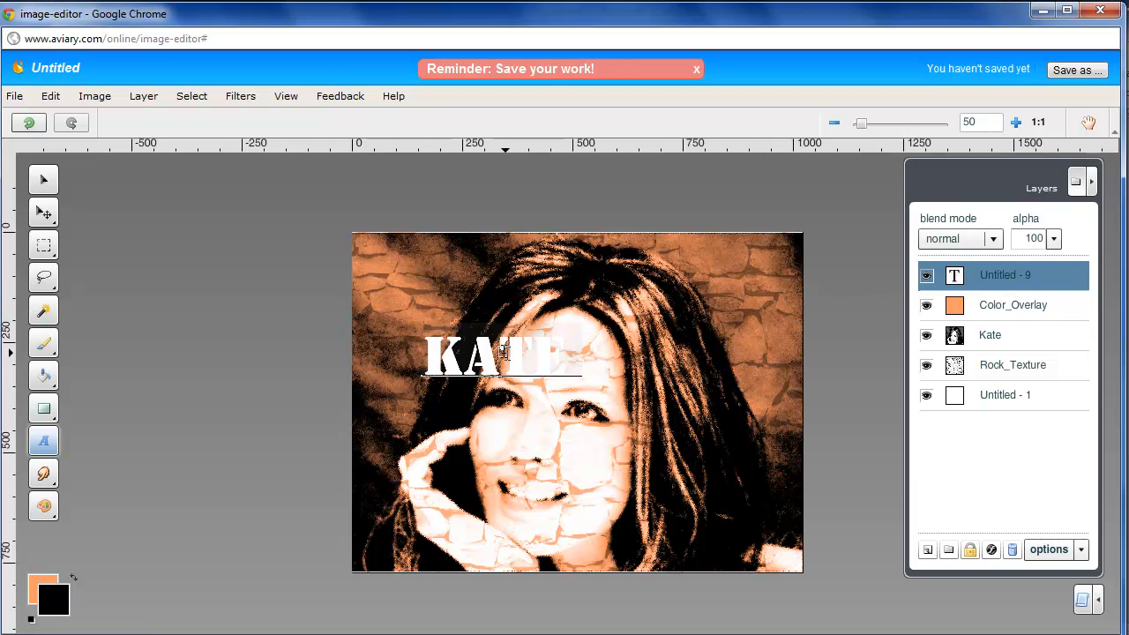
- Activate the Transformation tool on the KATE text and accept converting its text layer to a bitmap
{"action": "double_click", "coordinate": [501, 359]}
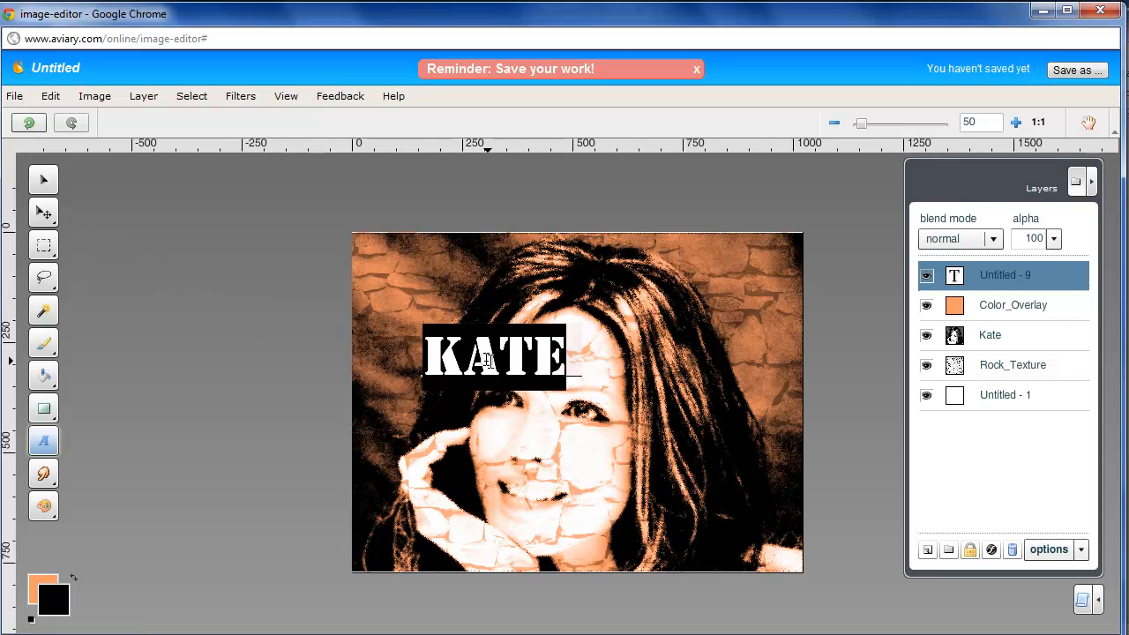
{"action": "left_click", "coordinate": [50, 97]}
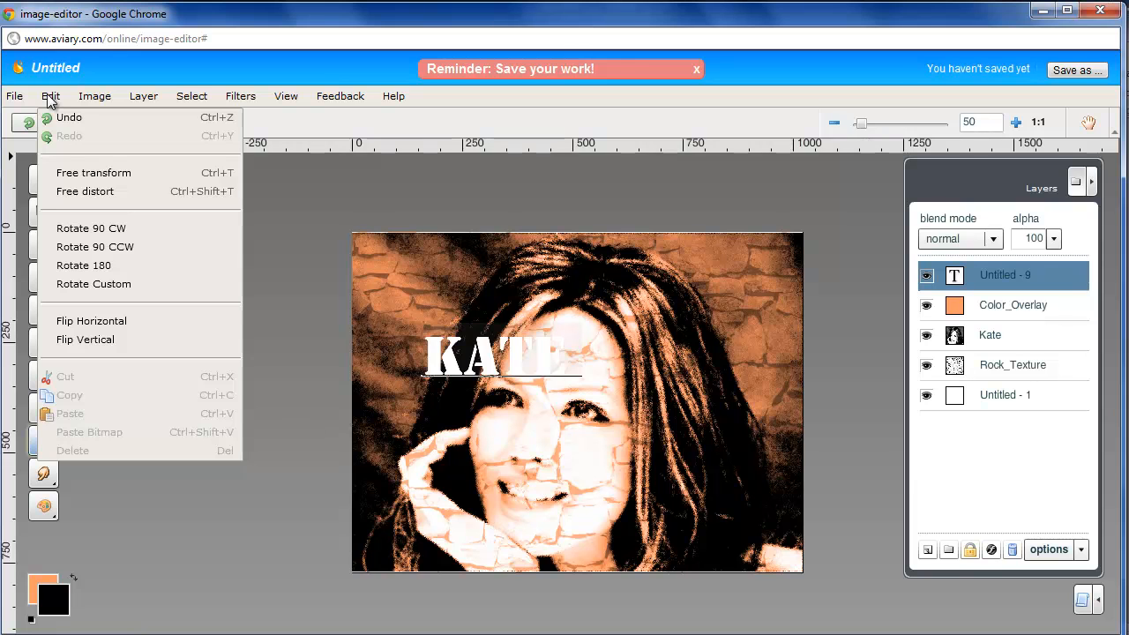
{"action": "left_click", "coordinate": [261, 190]}
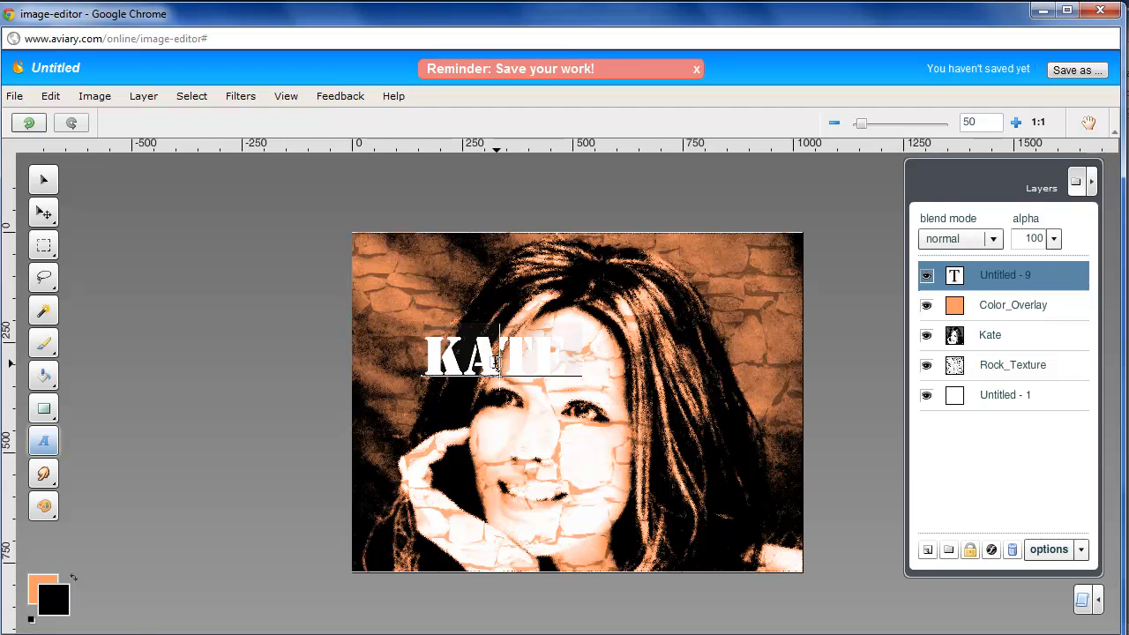
{"action": "double_click", "coordinate": [496, 363]}
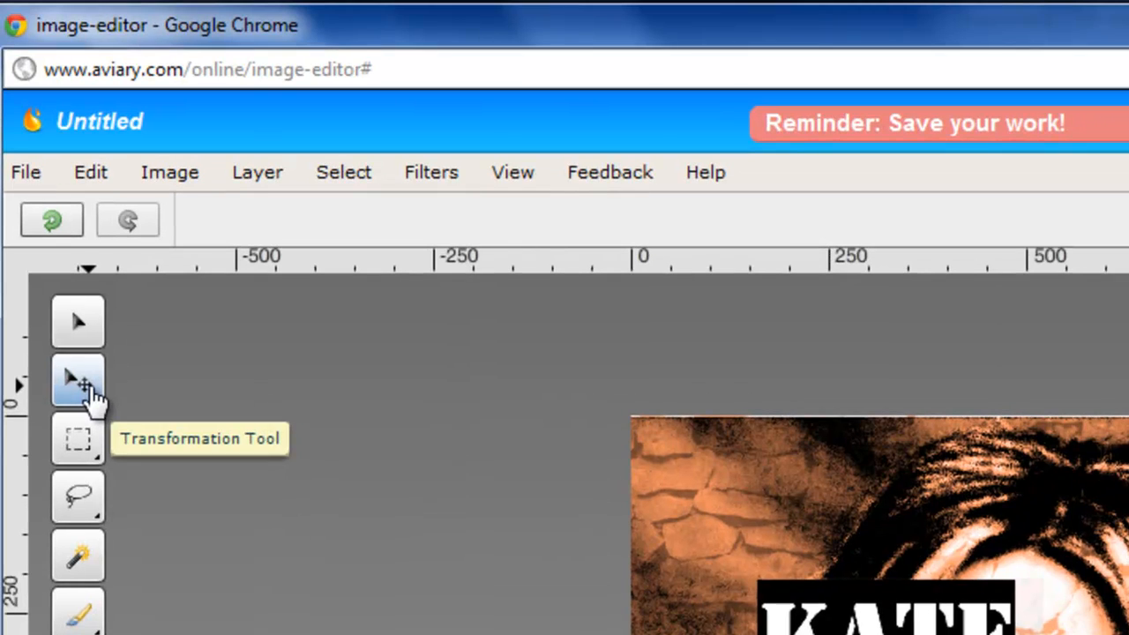
{"action": "left_click", "coordinate": [50, 221]}
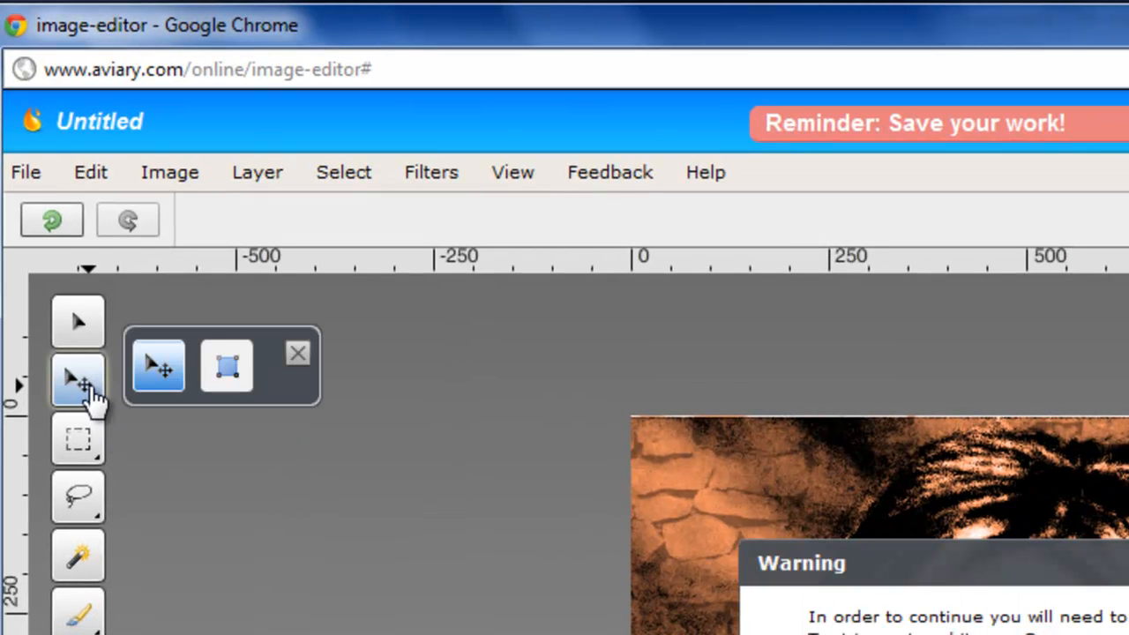
{"action": "left_click_drag", "start_coordinate": [995, 504], "coordinate": [956, 357]}
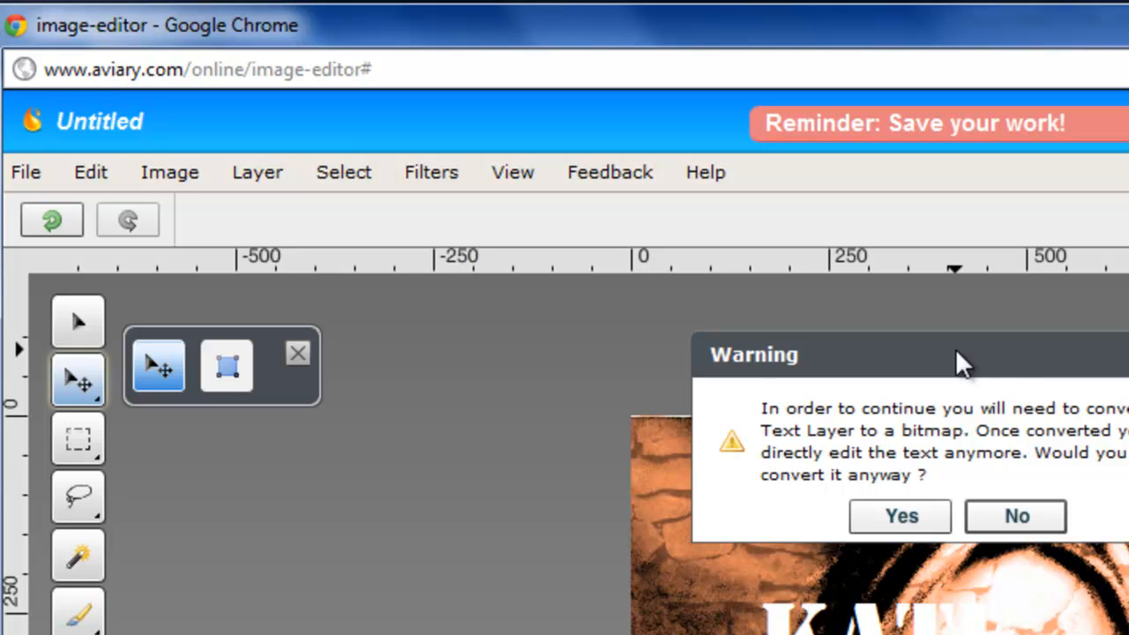
{"action": "left_click", "coordinate": [882, 520]}
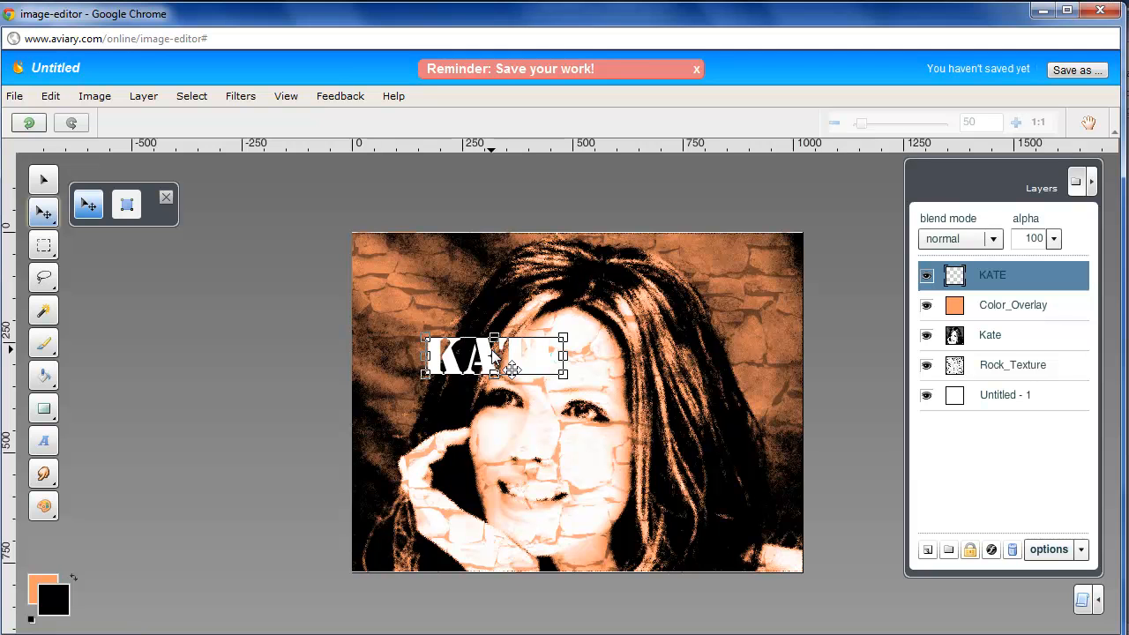
- Move the KATE text to the picture's upper-right corner, rotated clockwise into a steep downward diagonal beside the hair, and apply the transformation
{"action": "left_click_drag", "start_coordinate": [512, 369], "coordinate": [732, 287]}
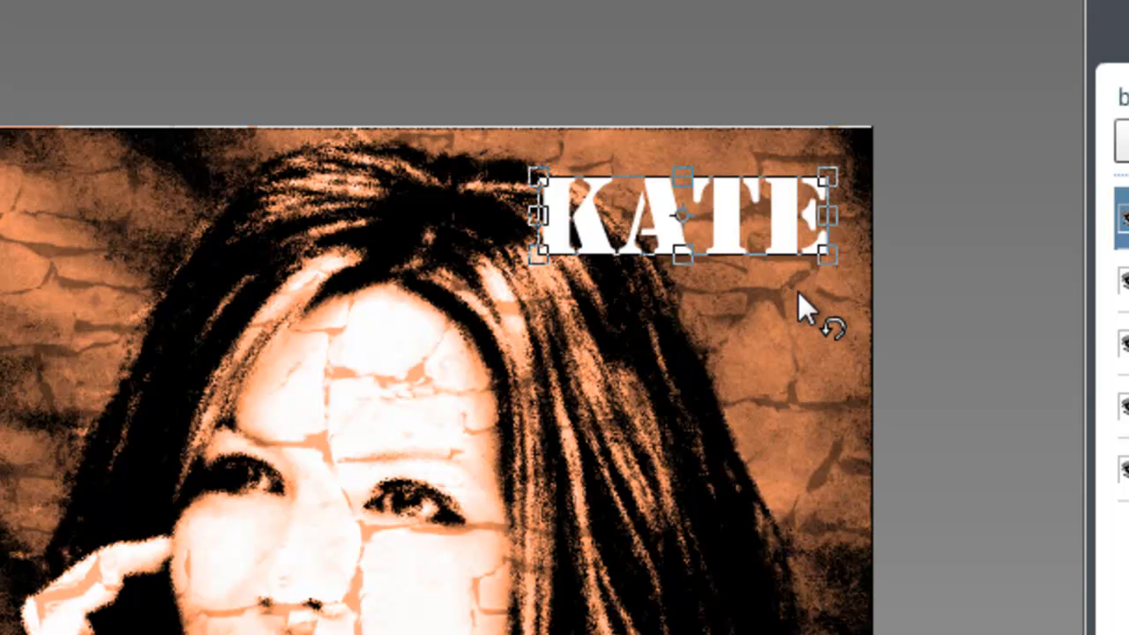
{"action": "left_click_drag", "start_coordinate": [799, 292], "coordinate": [668, 469]}
{"action": "left_click_drag", "start_coordinate": [696, 263], "coordinate": [743, 326]}
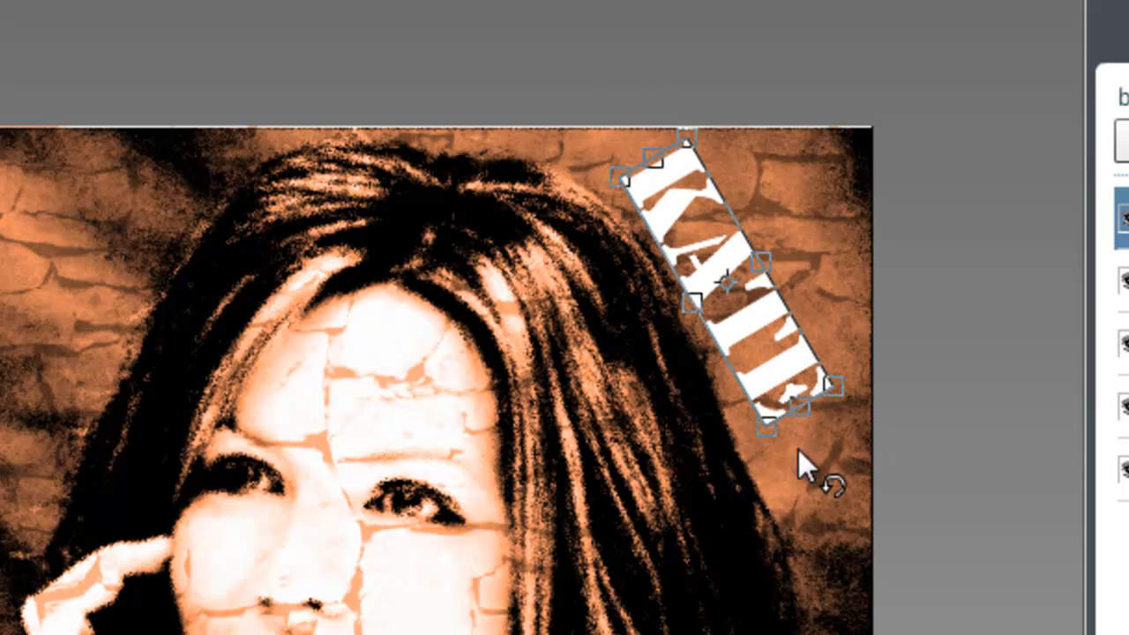
{"action": "mouse_move", "coordinate": [788, 455]}
{"action": "left_mouse_down"}
{"action": "mouse_move", "coordinate": [802, 449]}
{"action": "mouse_move", "coordinate": [777, 433]}
{"action": "mouse_move", "coordinate": [774, 456]}
{"action": "left_mouse_up"}
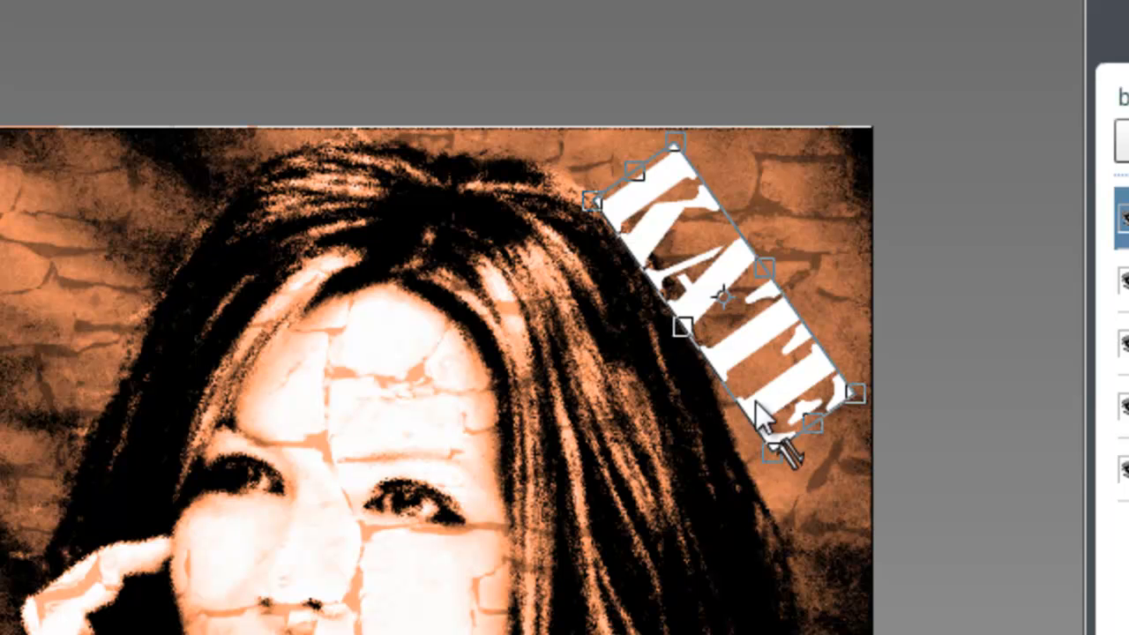
{"action": "left_click_drag", "start_coordinate": [751, 363], "coordinate": [760, 351]}
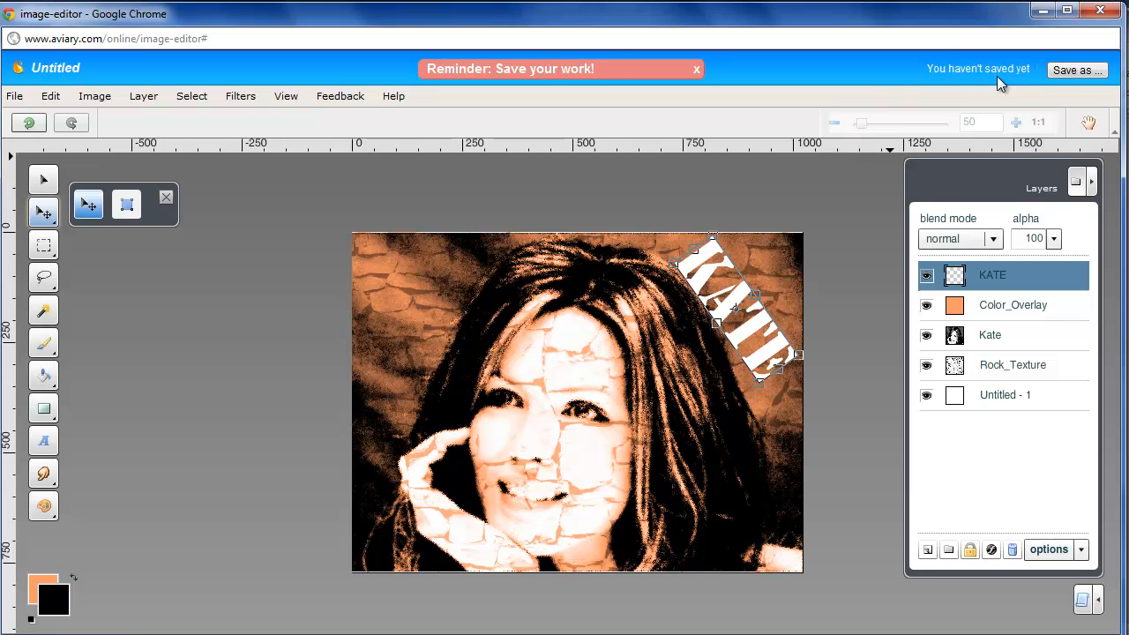
{"action": "left_click", "coordinate": [54, 98]}
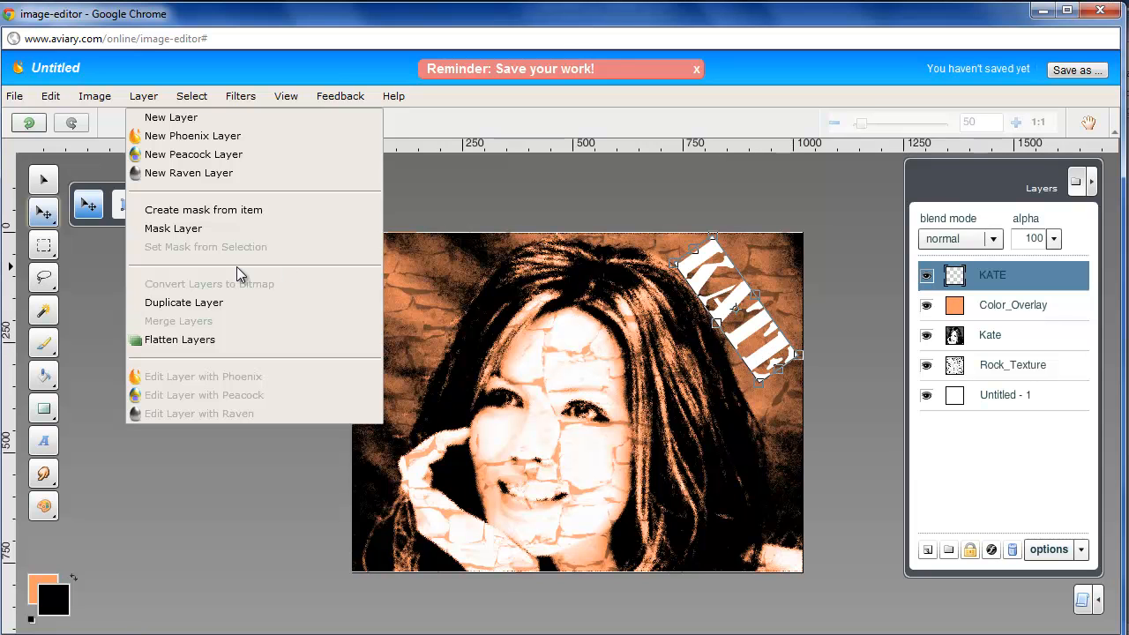
{"action": "left_click", "coordinate": [44, 180]}
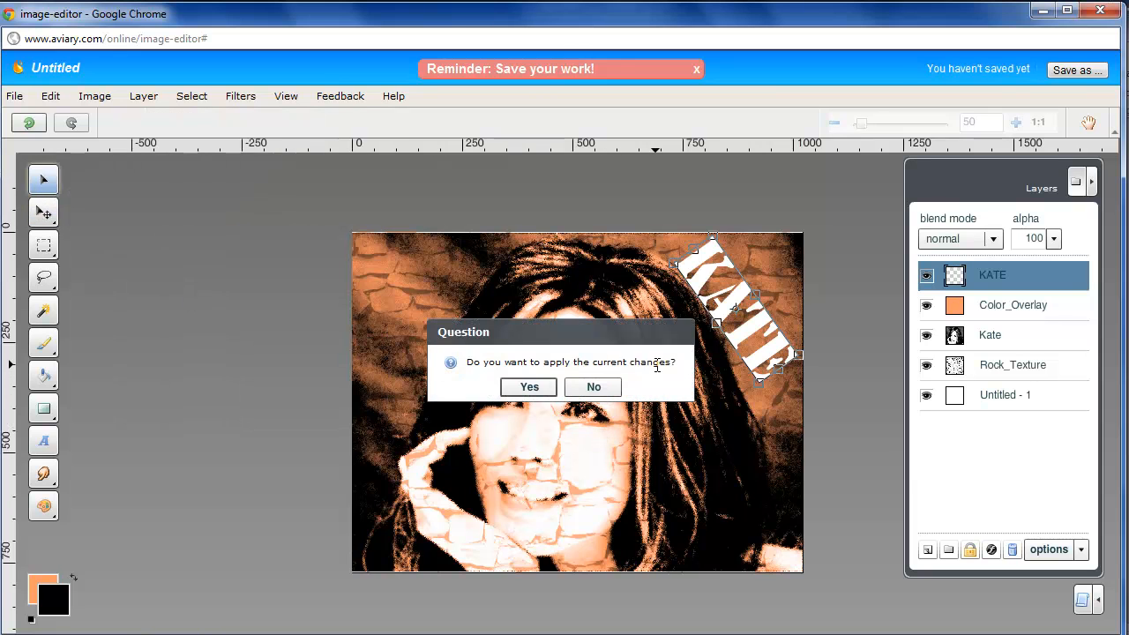
{"action": "left_click", "coordinate": [528, 386]}
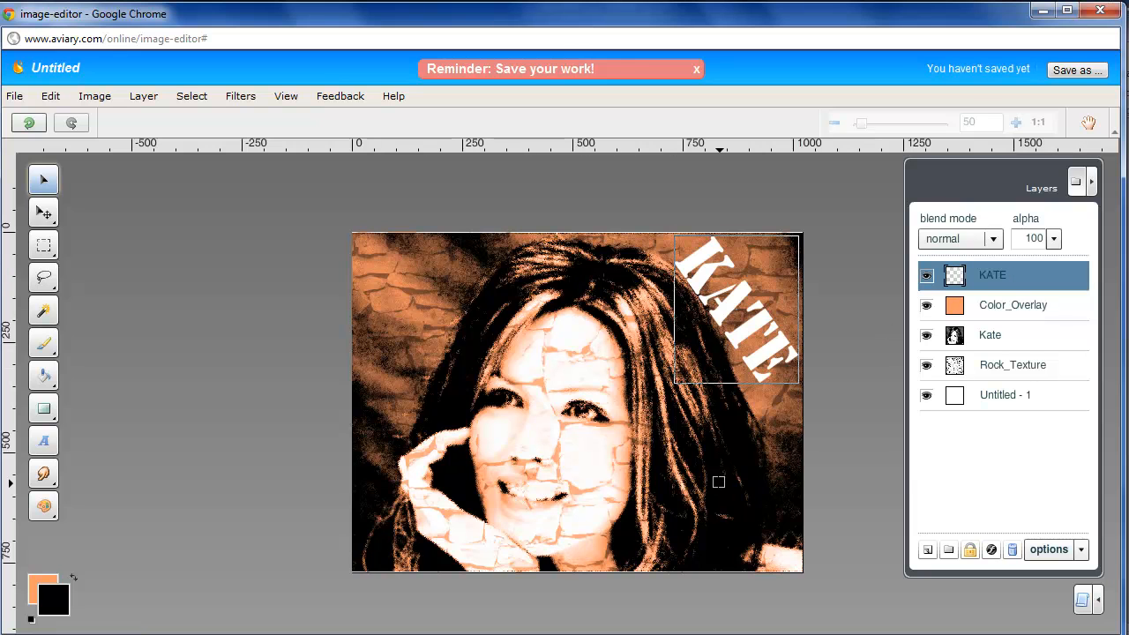
- Apply the Jitter filter to the KATE layer with a jitter value of 10
{"action": "left_click", "coordinate": [245, 100]}
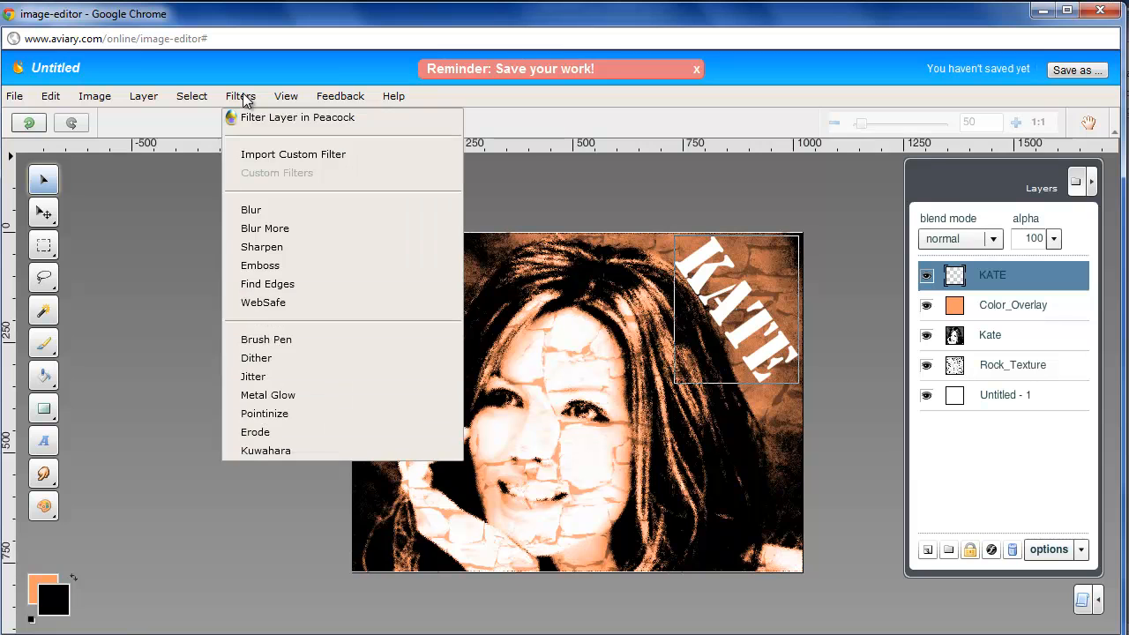
{"action": "left_click", "coordinate": [259, 389]}
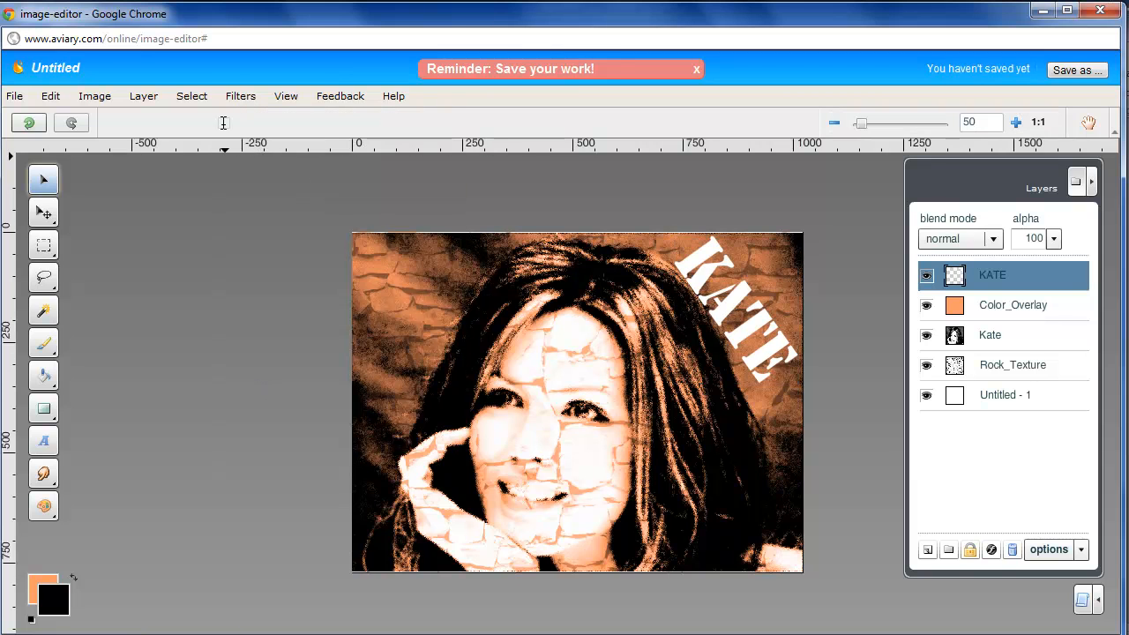
{"action": "left_click", "coordinate": [248, 97]}
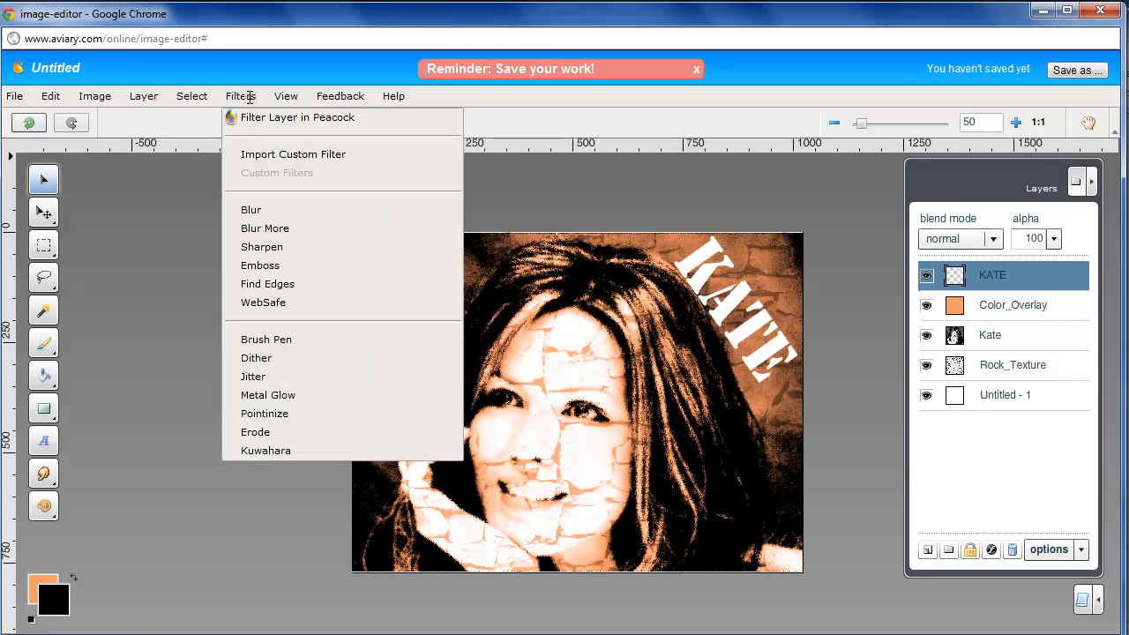
{"action": "left_click", "coordinate": [263, 382]}
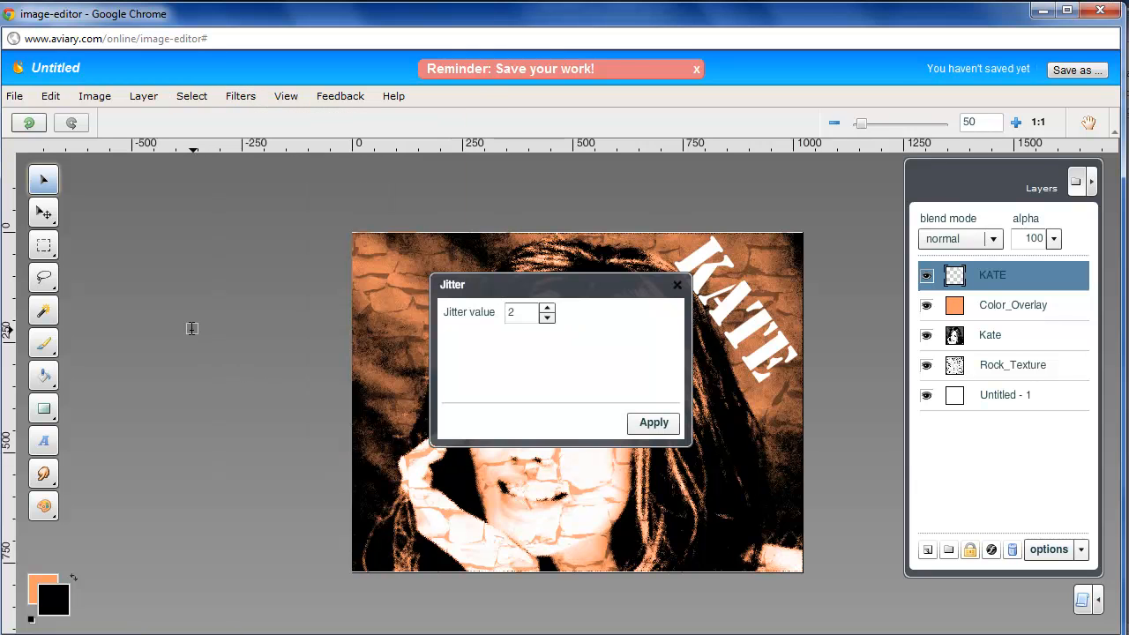
{"action": "left_click", "coordinate": [547, 307]}
{"action": "left_click", "coordinate": [547, 307]}
{"action": "left_click", "coordinate": [547, 307]}
{"action": "left_click", "coordinate": [547, 307]}
{"action": "left_click", "coordinate": [547, 307]}
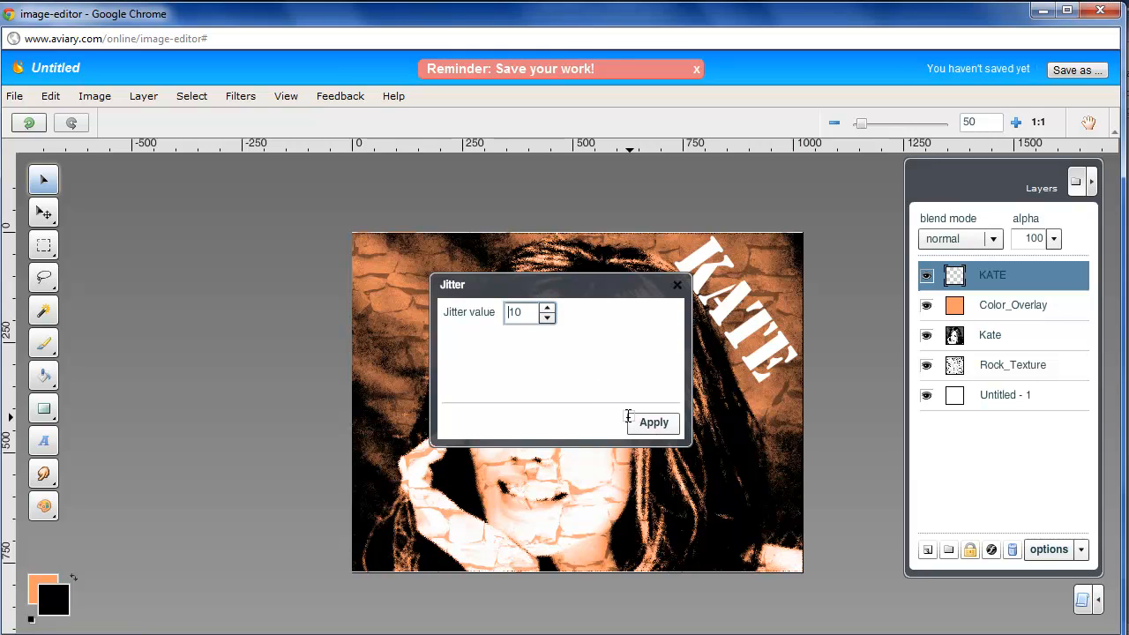
{"action": "left_click", "coordinate": [657, 424]}
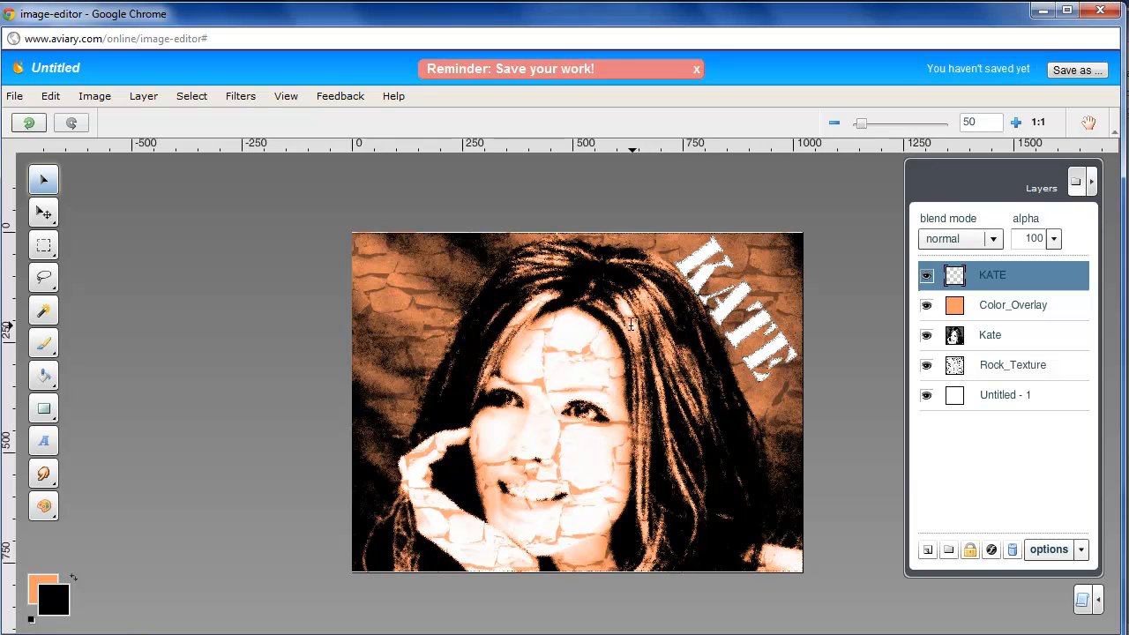
- Add a Shadow layer filter to the KATE layer, keeping the lettering in view beside the filter settings
{"action": "left_click", "coordinate": [43, 214]}
{"action": "left_click", "coordinate": [43, 245]}
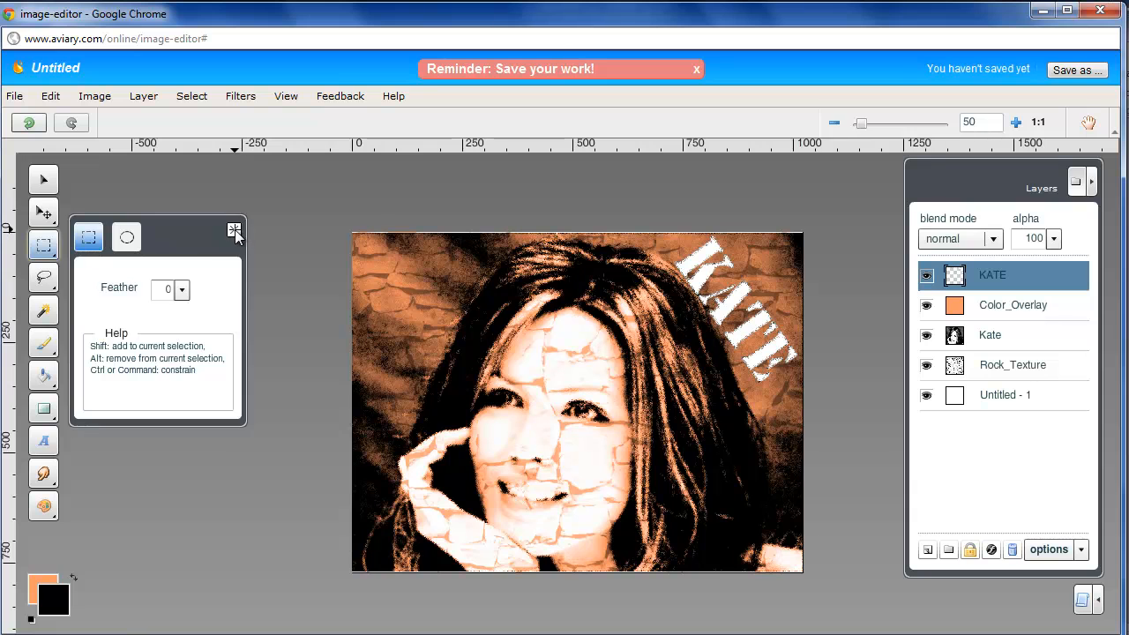
{"action": "left_click", "coordinate": [233, 231]}
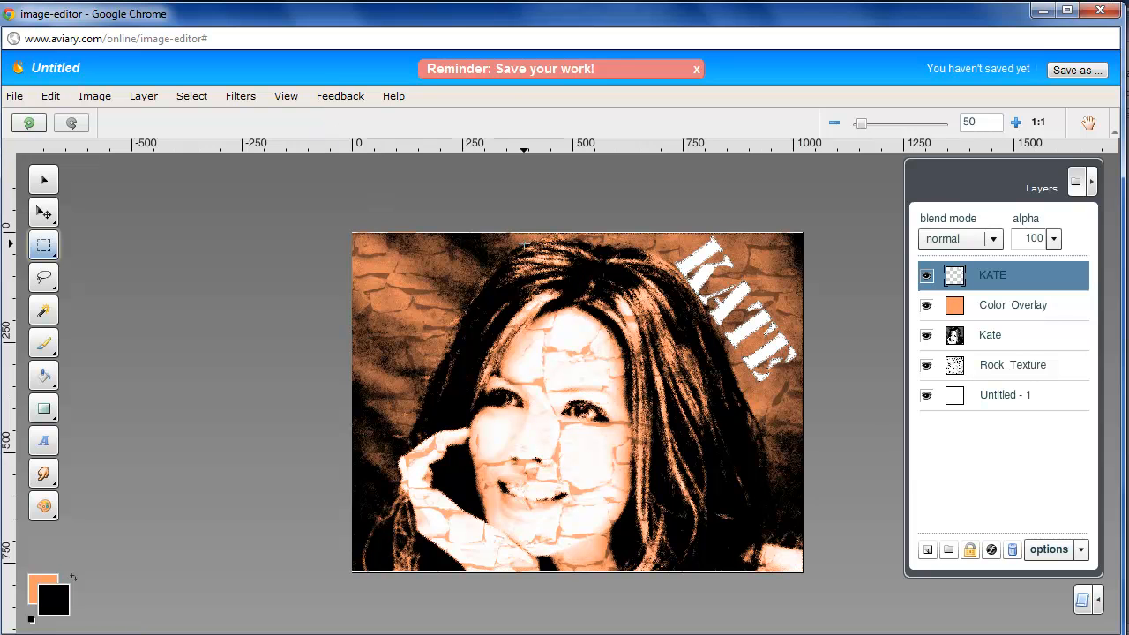
{"action": "left_click", "coordinate": [991, 550]}
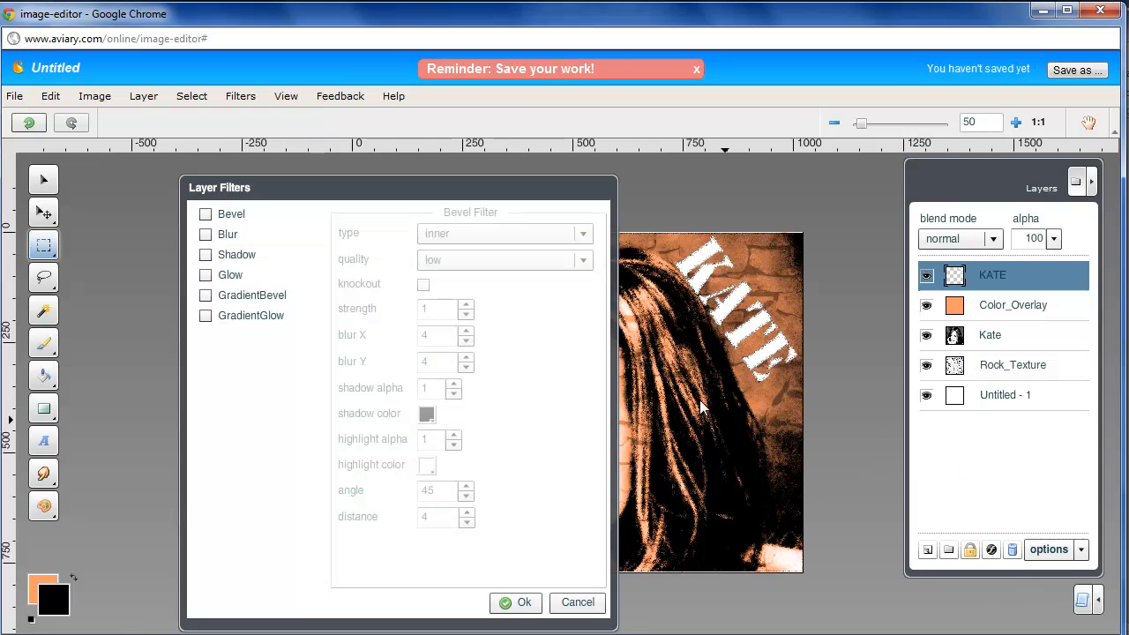
{"action": "left_click", "coordinate": [205, 256]}
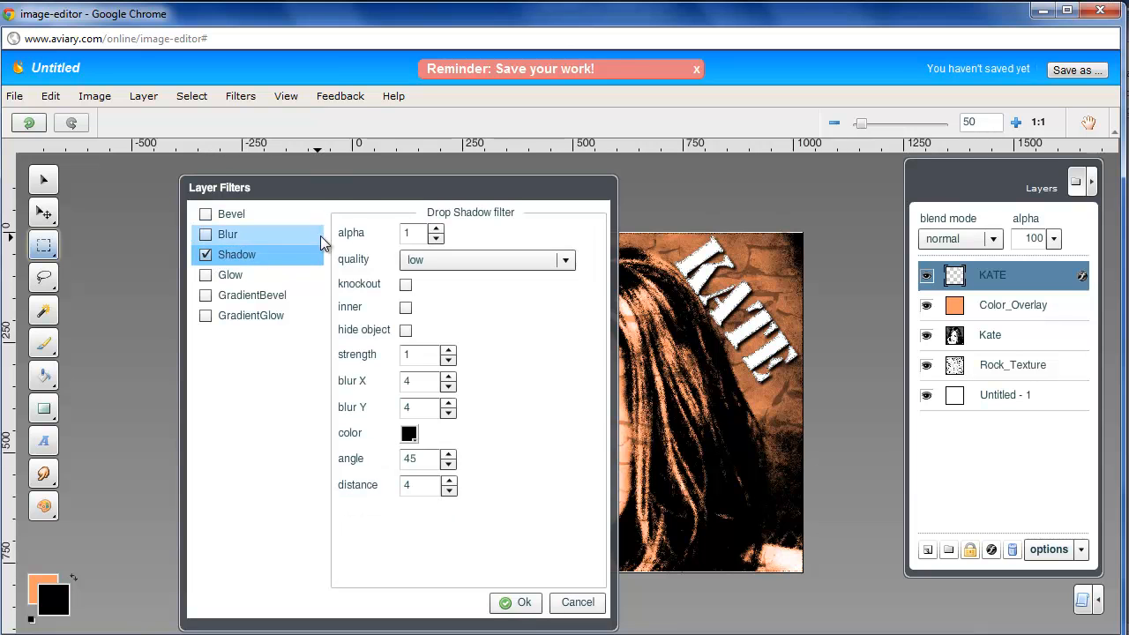
{"action": "left_click_drag", "start_coordinate": [348, 190], "coordinate": [236, 172]}
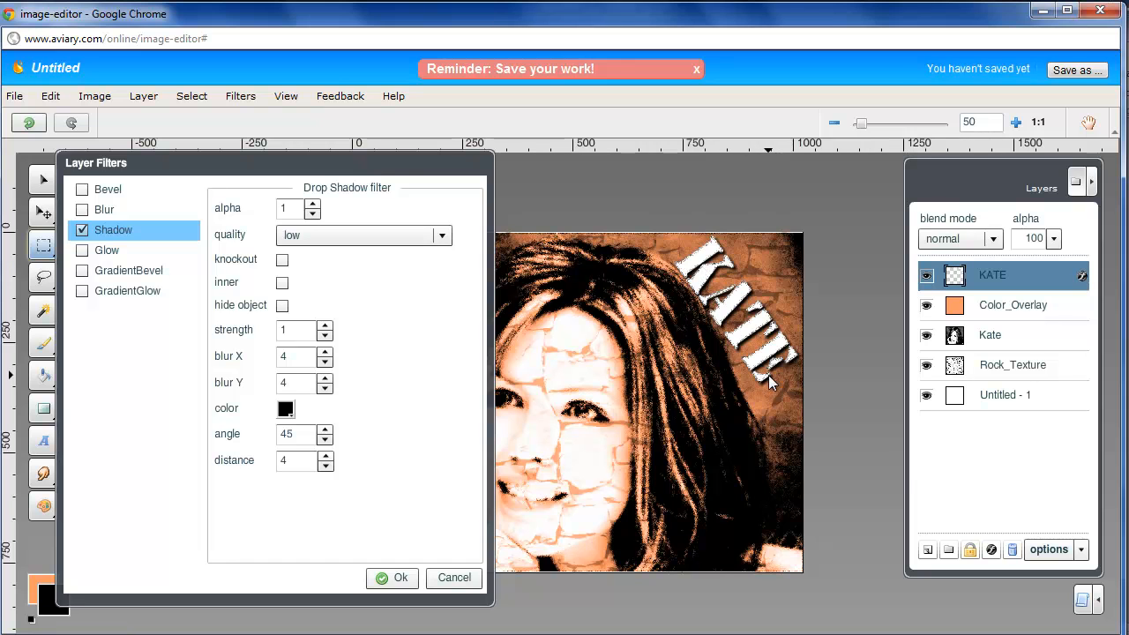
- Try the Bevel filter on the KATE layer and compare the lettering with the shadow off and on
{"action": "left_click", "coordinate": [82, 190]}
{"action": "left_click", "coordinate": [83, 191]}
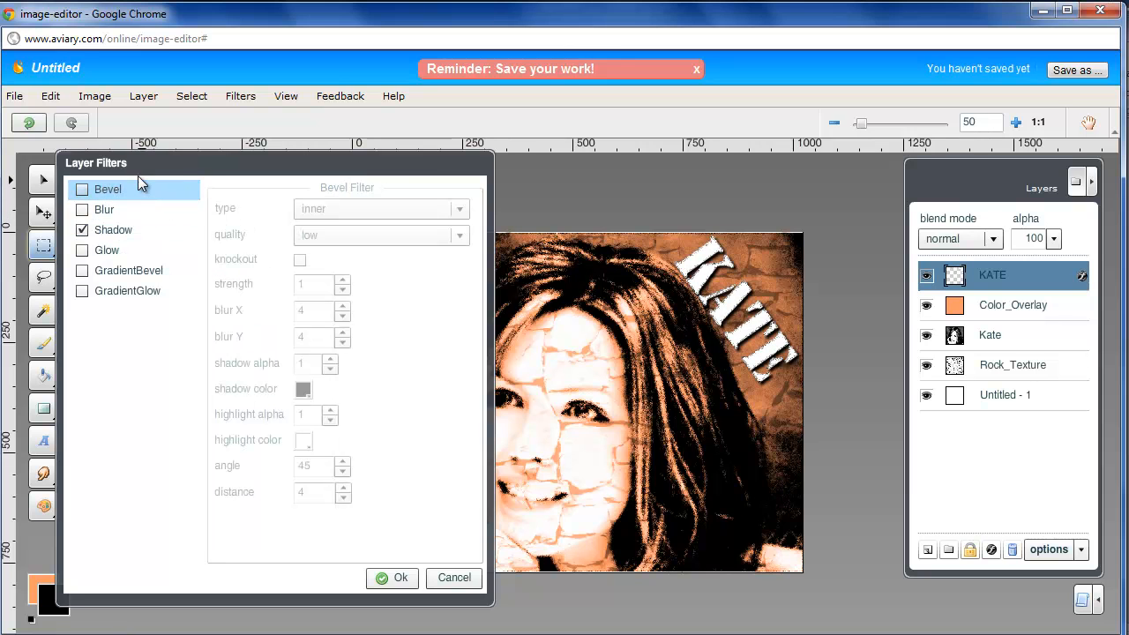
{"action": "left_click", "coordinate": [116, 236]}
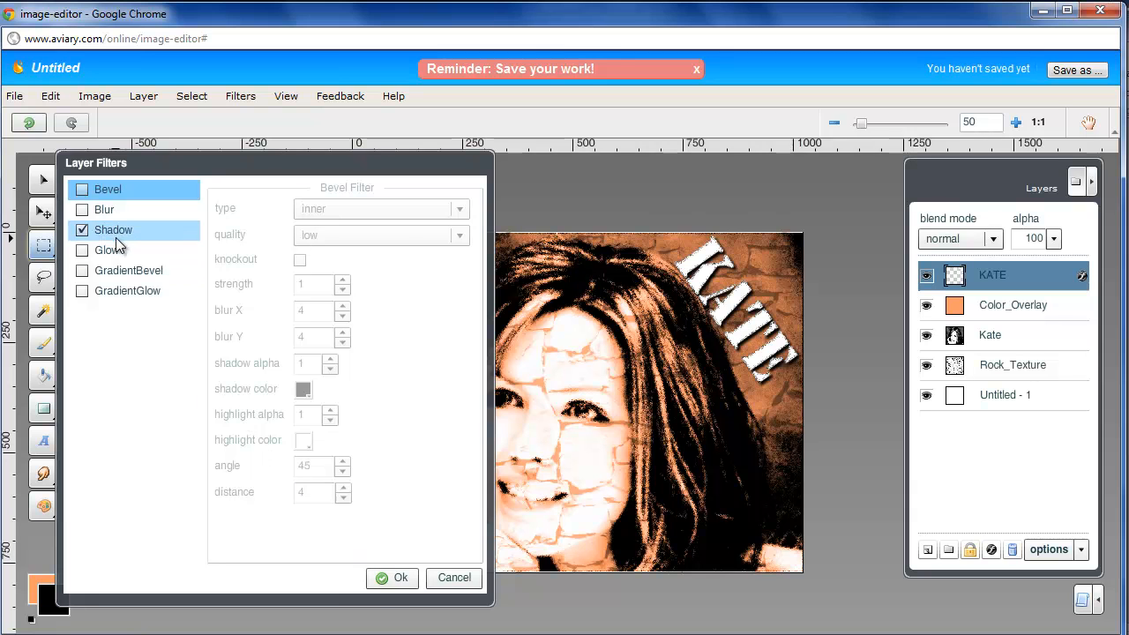
{"action": "left_click", "coordinate": [83, 231]}
{"action": "left_click", "coordinate": [83, 231]}
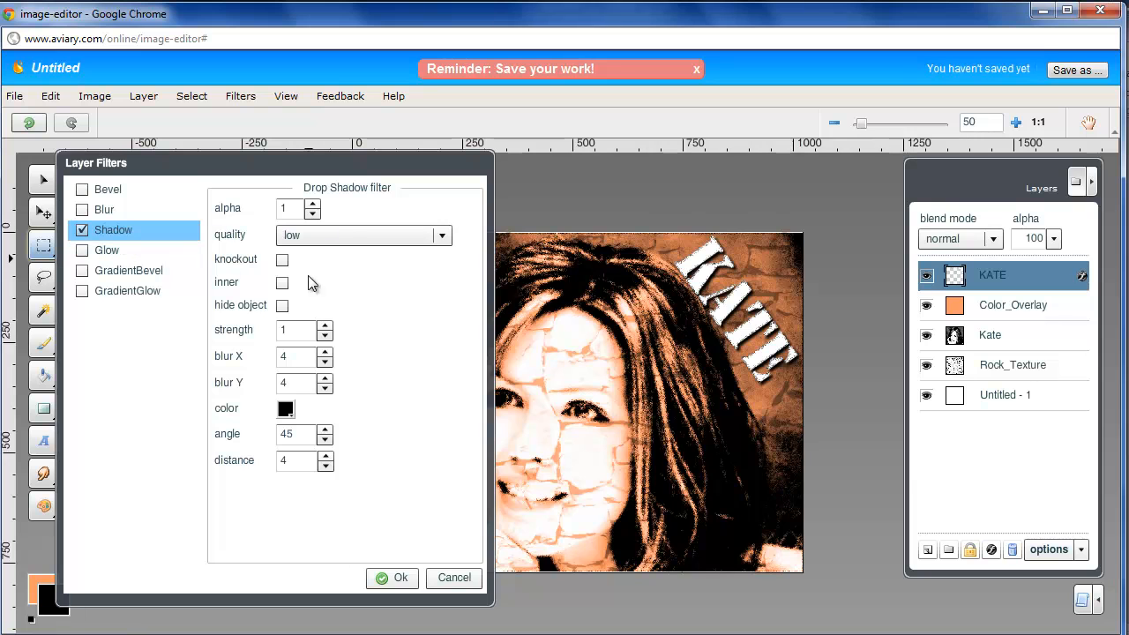
- Preview the drop shadow's knockout, inner and hide object options one at a time, leave all three off, and apply the filter
{"action": "left_click", "coordinate": [282, 261]}
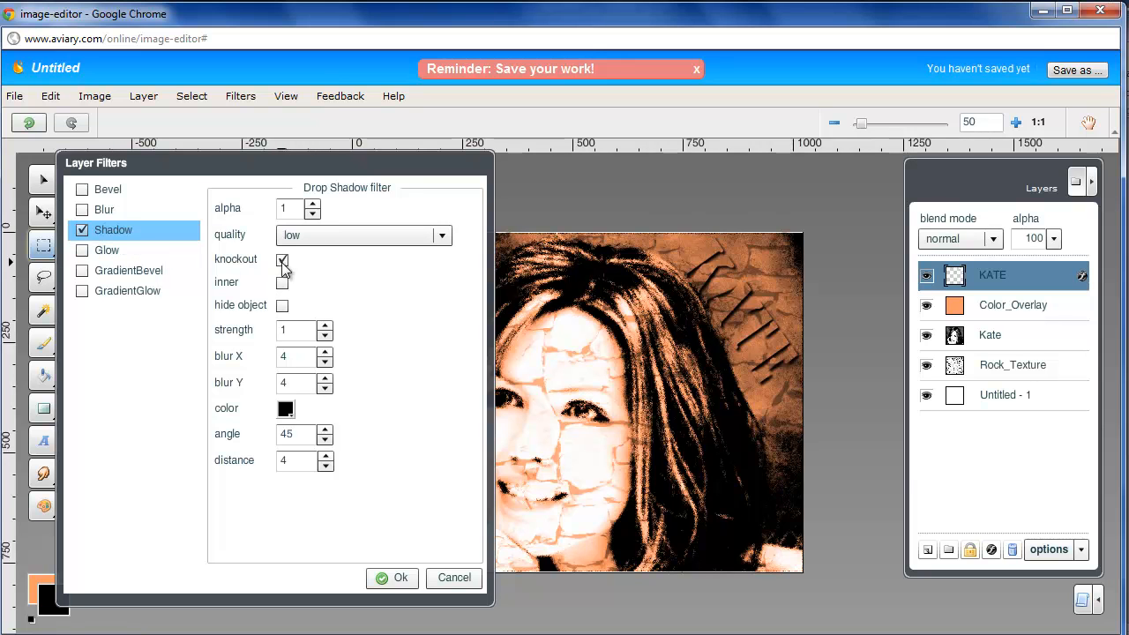
{"action": "left_click", "coordinate": [283, 262]}
{"action": "left_click", "coordinate": [282, 284]}
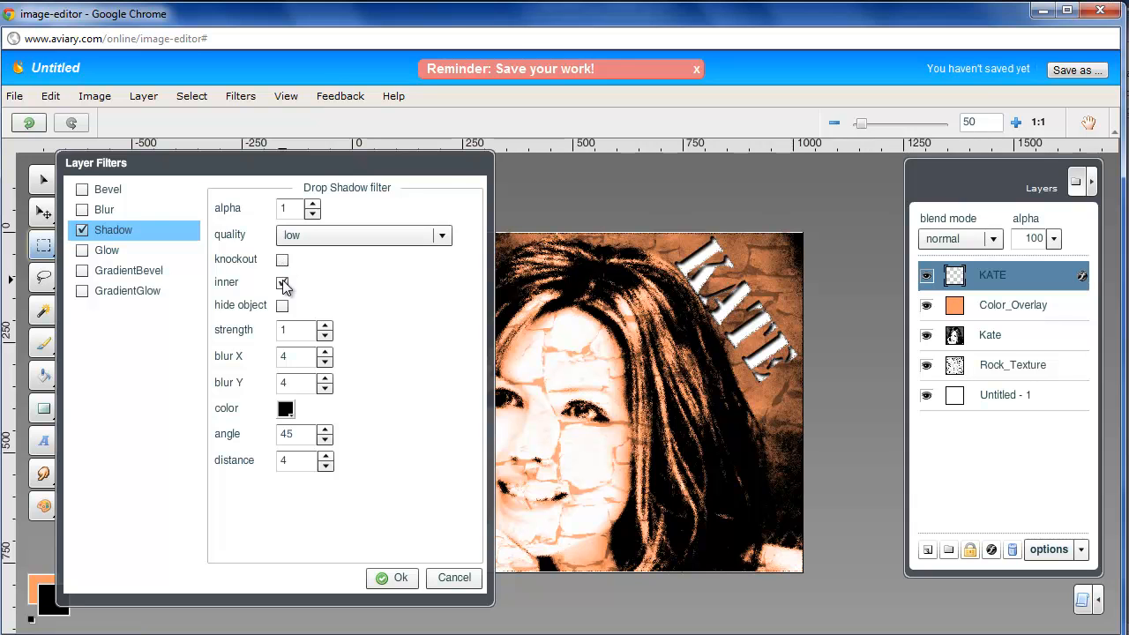
{"action": "left_click", "coordinate": [283, 283]}
{"action": "left_click", "coordinate": [282, 305]}
{"action": "left_click", "coordinate": [282, 306]}
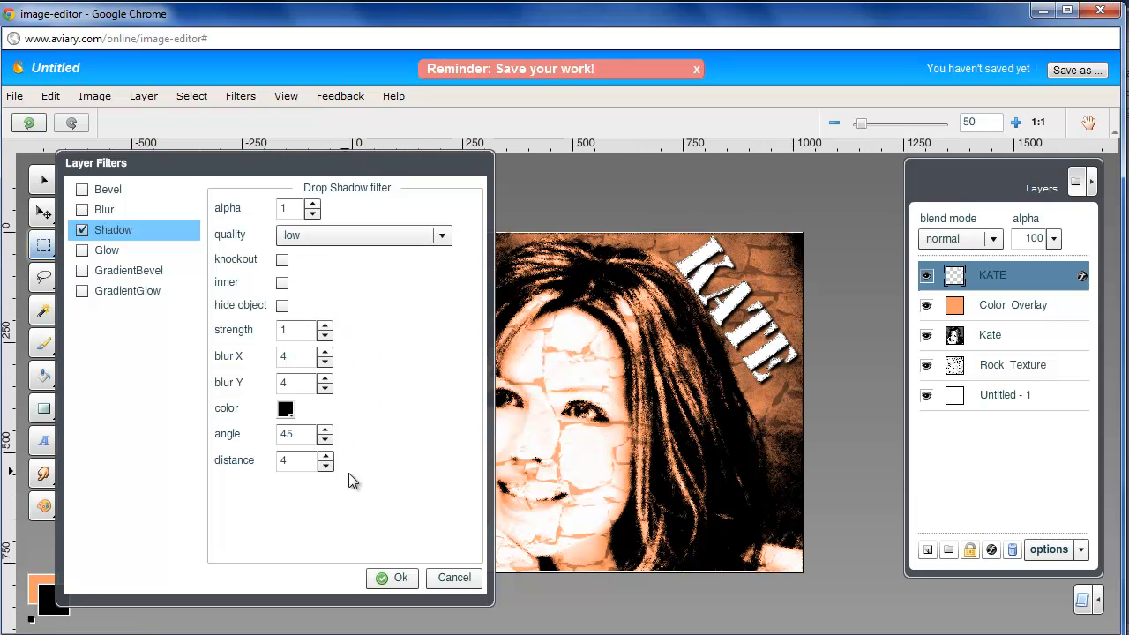
{"action": "left_click", "coordinate": [408, 576]}
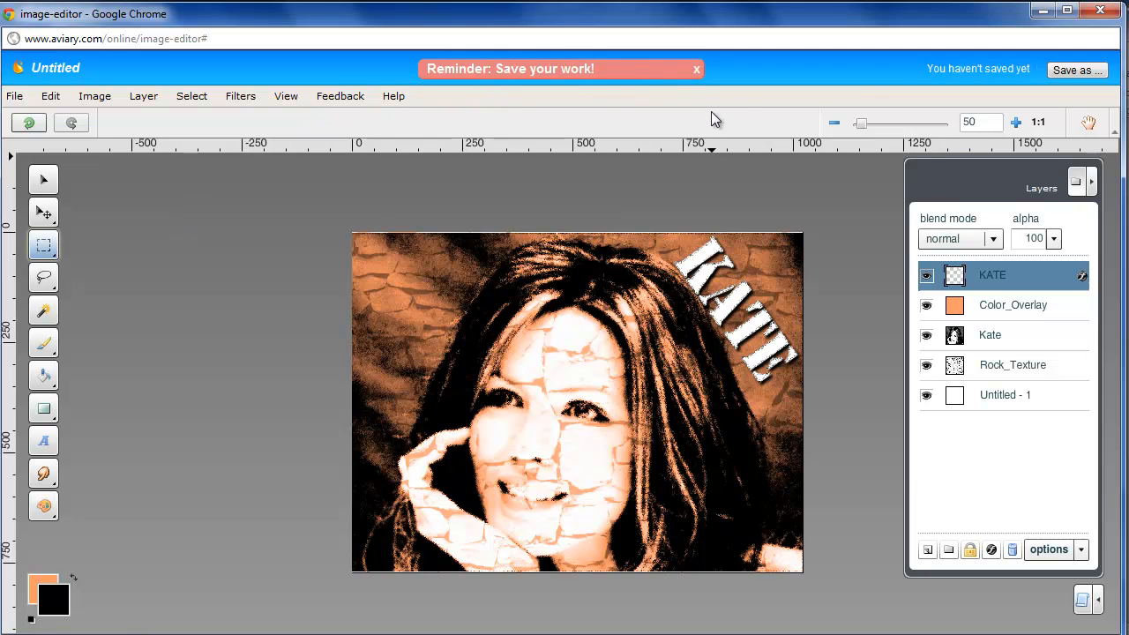
- Start saving the picture to Aviary with the title "Kate on the wall" and the description "Kate Beckinsale with textures"
{"action": "left_click", "coordinate": [1074, 71]}
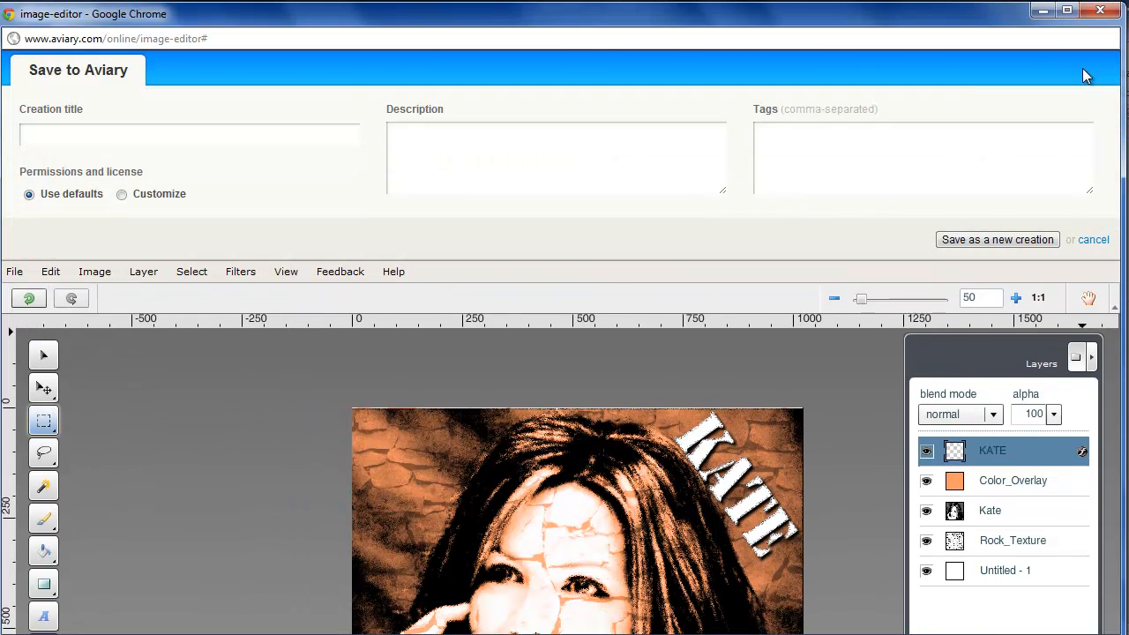
{"action": "left_click", "coordinate": [247, 136]}
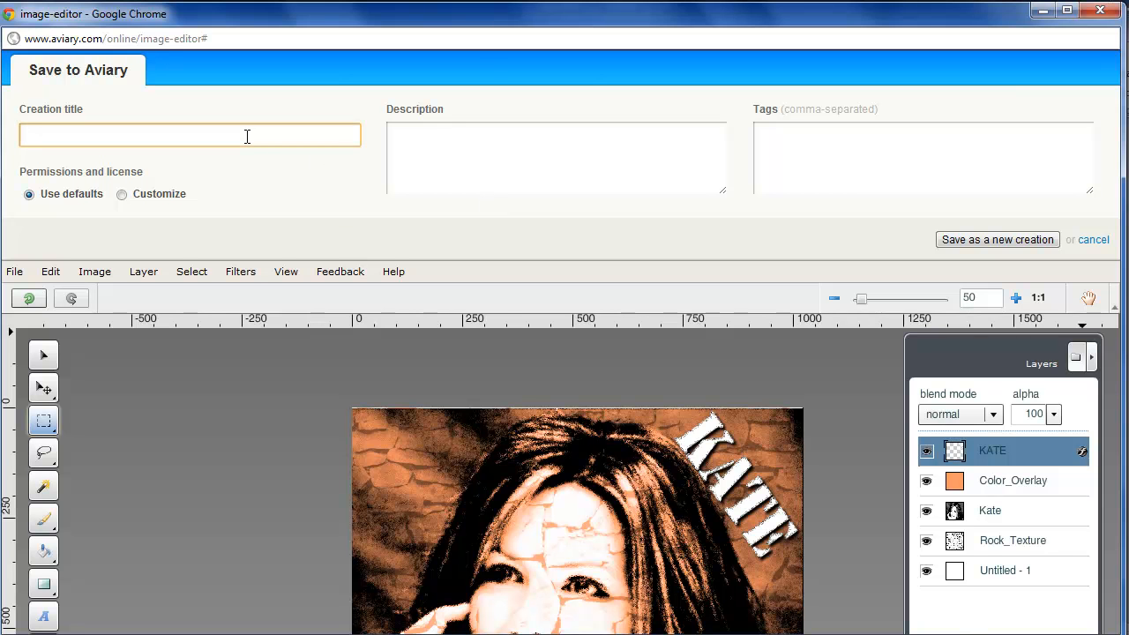
{"action": "type", "text": "Kate on the wall"}
{"action": "left_click", "coordinate": [496, 166]}
{"action": "type", "text": "K"}
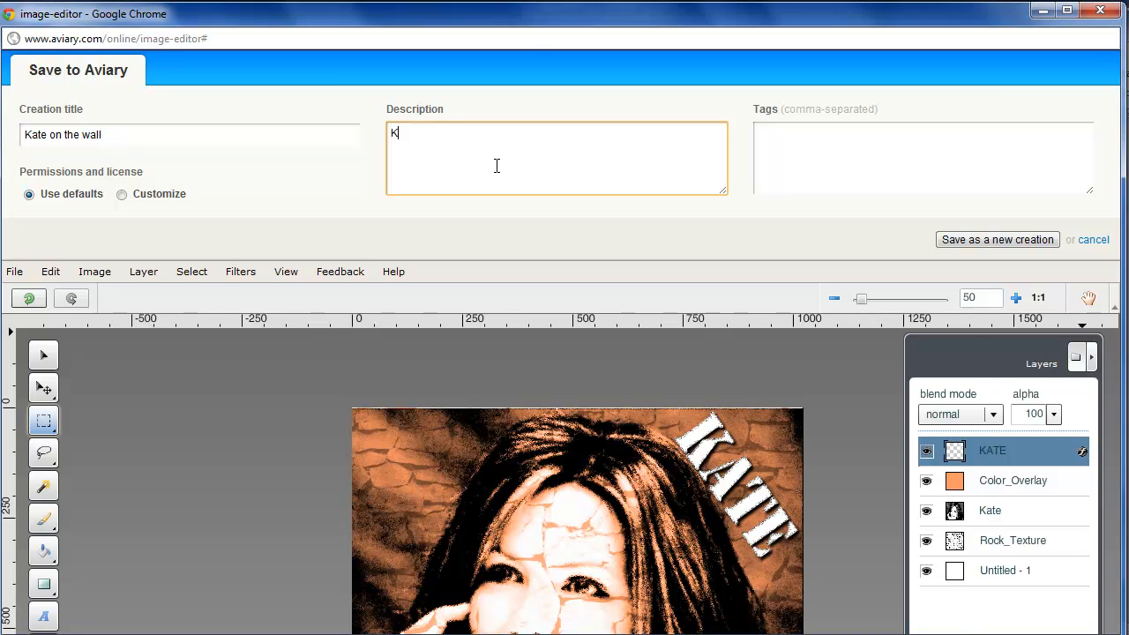
{"action": "type", "text": "ate Beckinsale with"}
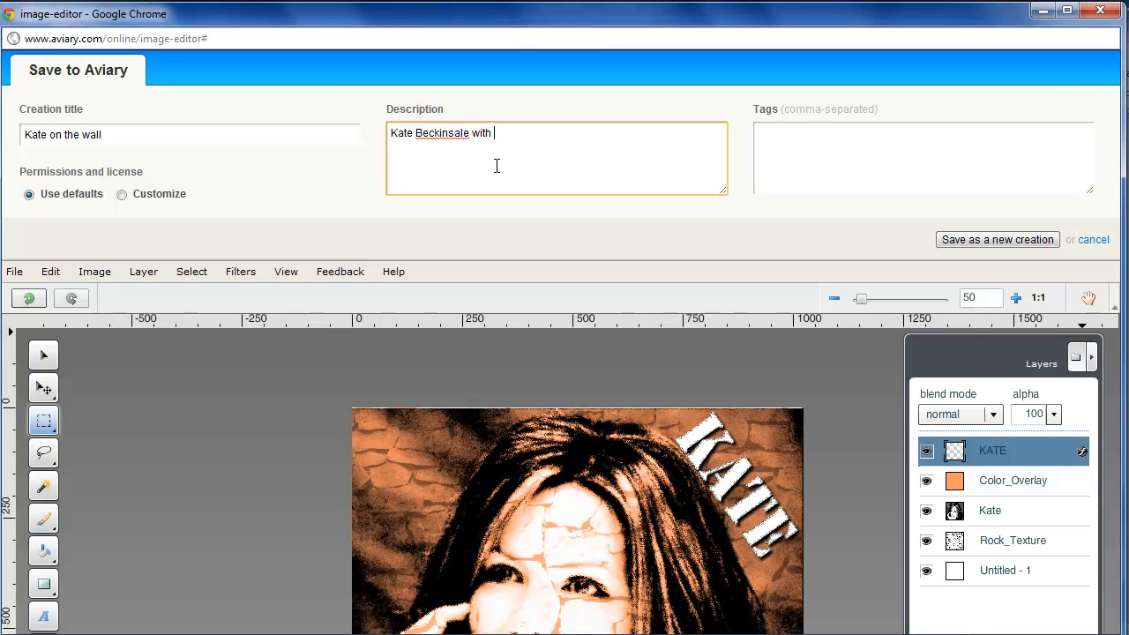
{"action": "type", "text": " textures"}
- Tag the picture with the creator's full name and Kate Beckinsale, and save it as a new creation
{"action": "left_click", "coordinate": [888, 169]}
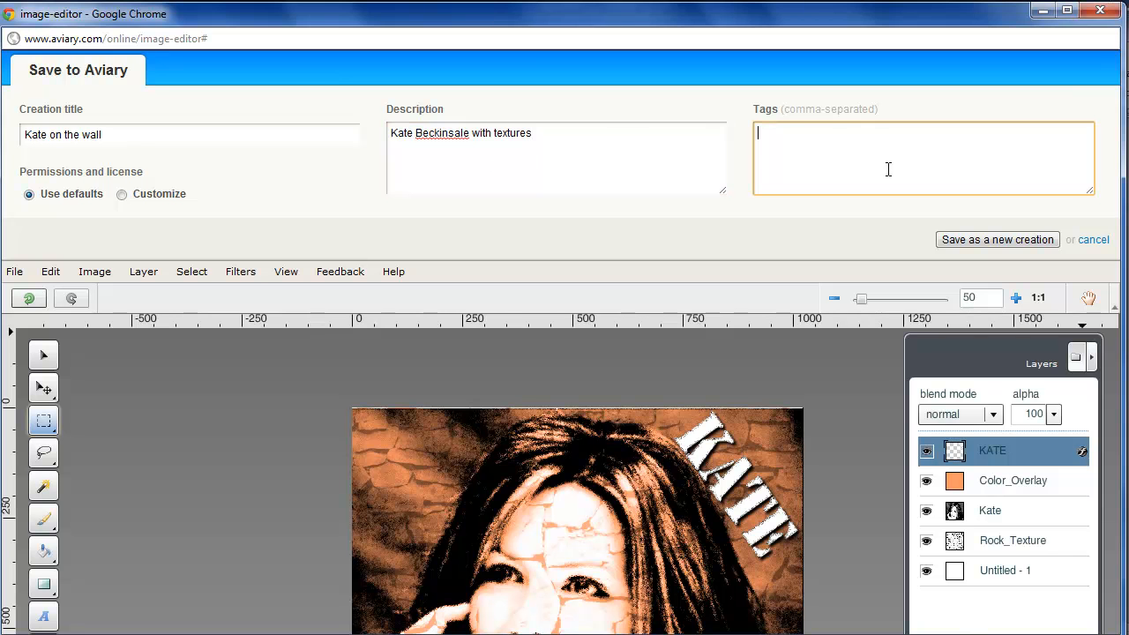
{"action": "type", "text": "Dave Lepage, Kate Beckins"}
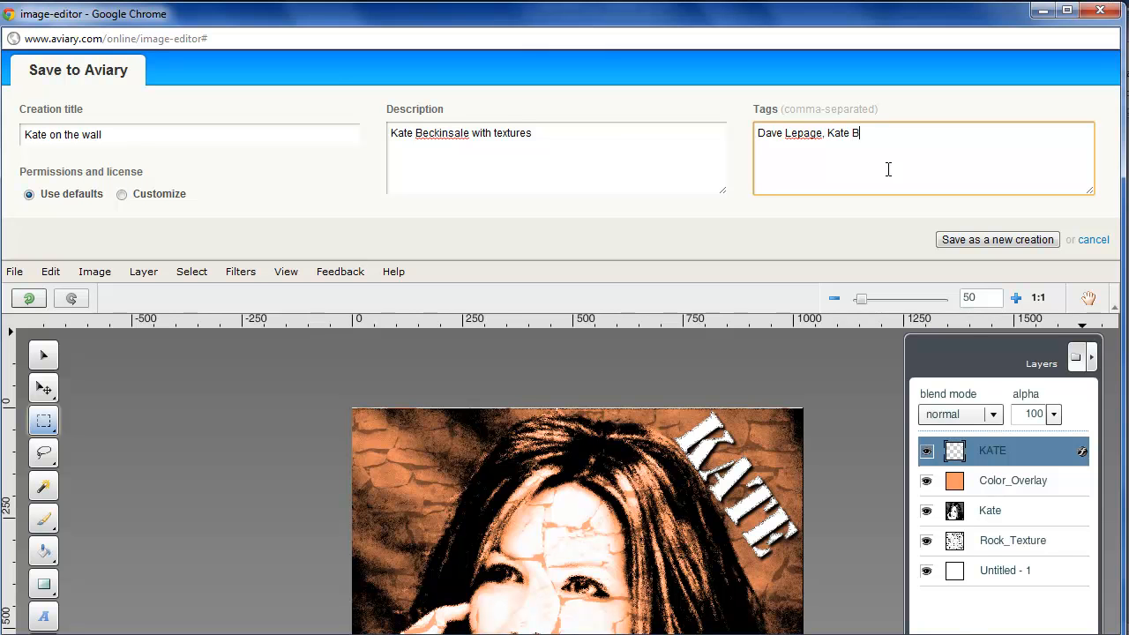
{"action": "type", "text": "ale"}
{"action": "left_click", "coordinate": [1023, 238]}
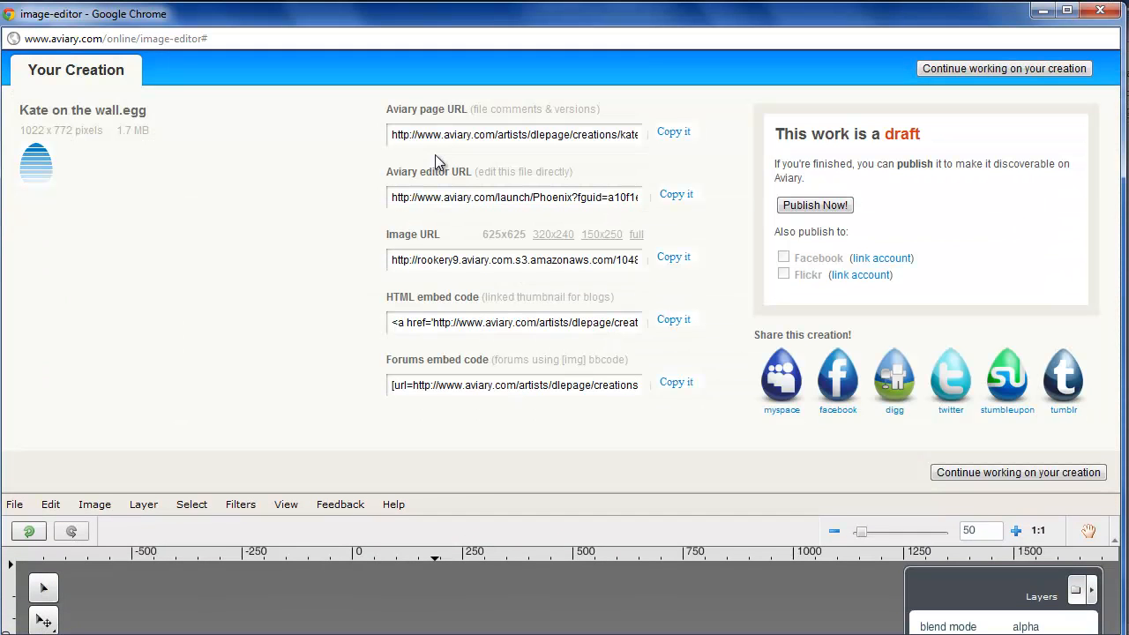
- Select the saved creation's Aviary page URL
{"action": "left_click", "coordinate": [434, 145]}
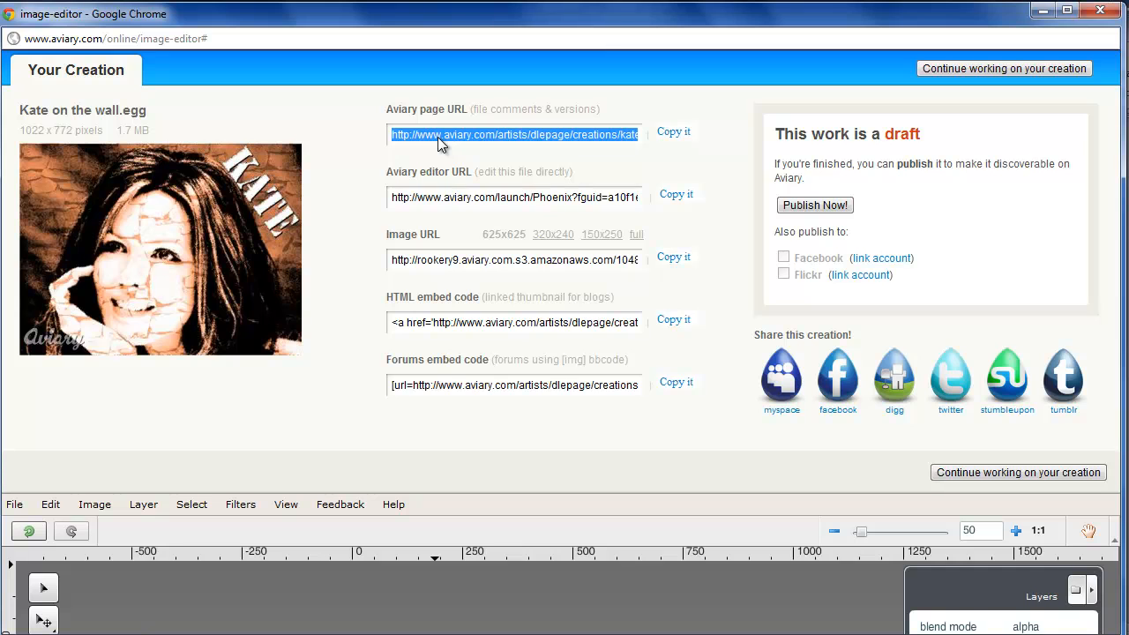